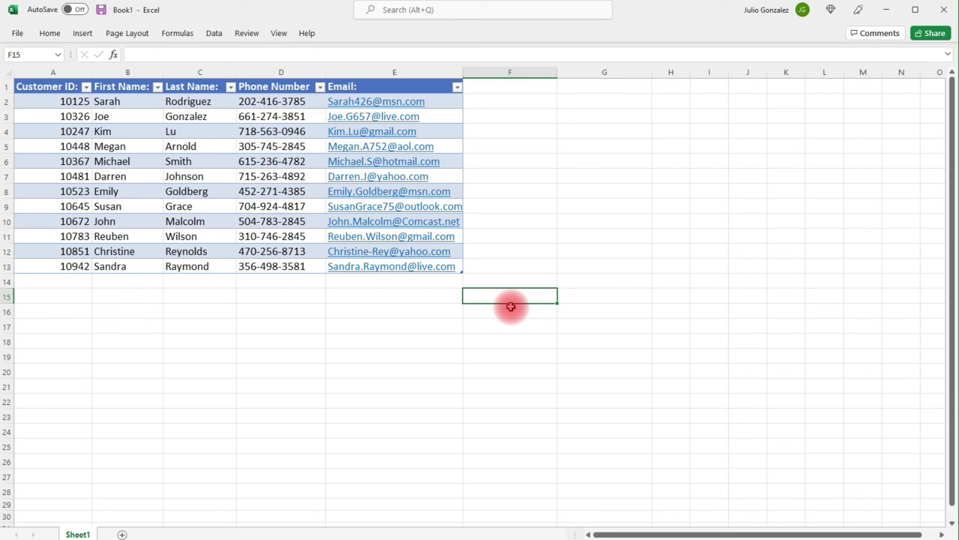
Type the labels Customer ID: and First Name: into F15 and F16
text(Customer)
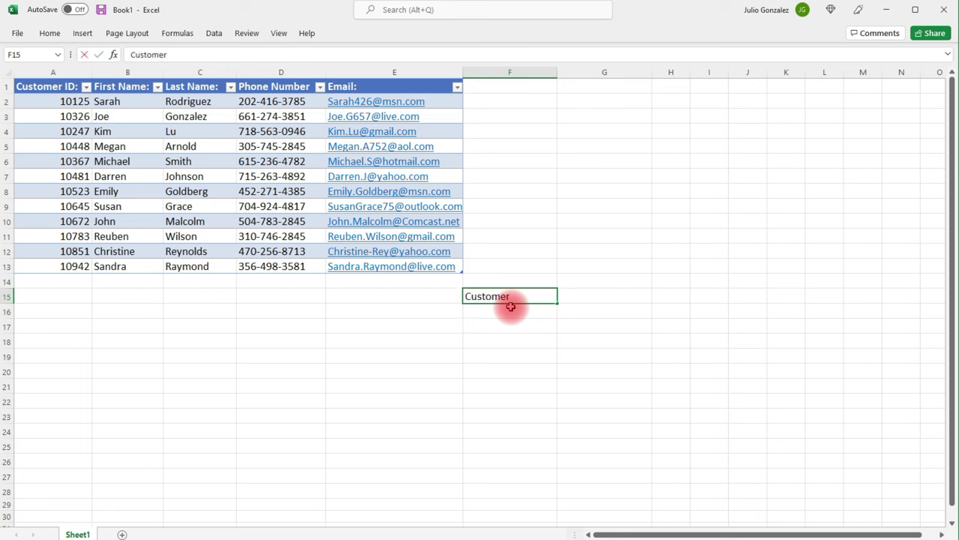
text( ID:)
key(Return)
text(For)
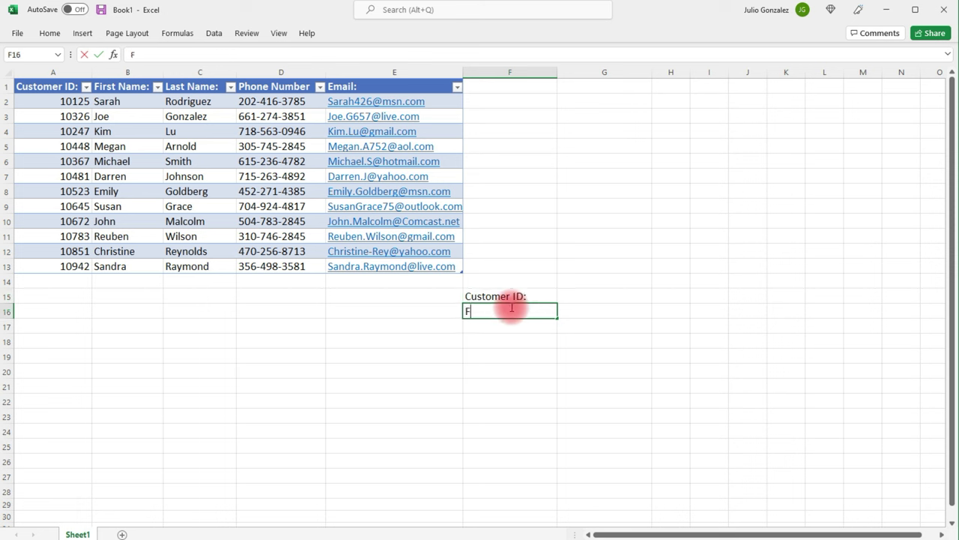
key(BackSpace)
text(ir)
key(BackSpace)
key(BackSpace)
key(BackSpace)
text(irst Name:)
key(Return)
Add the Last Name, Phone Number: and Email: labels in F17 to F19, then select G16
text(Last)
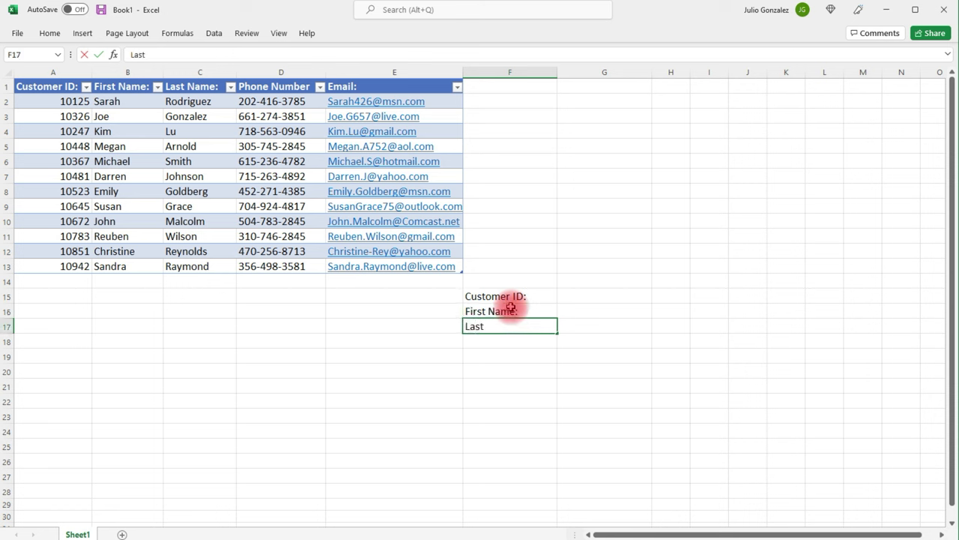
text( Name:)
key(Return)
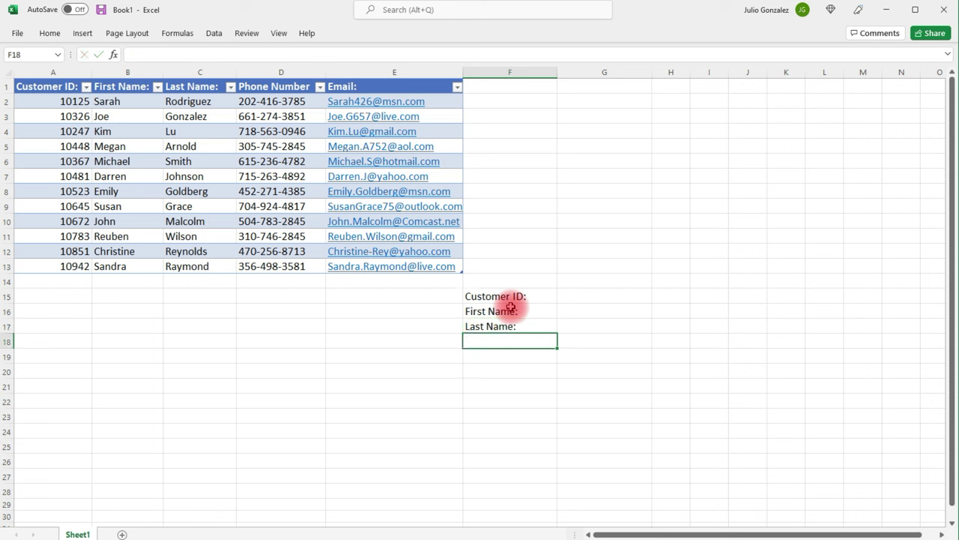
text(Phone Number:)
key(Return)
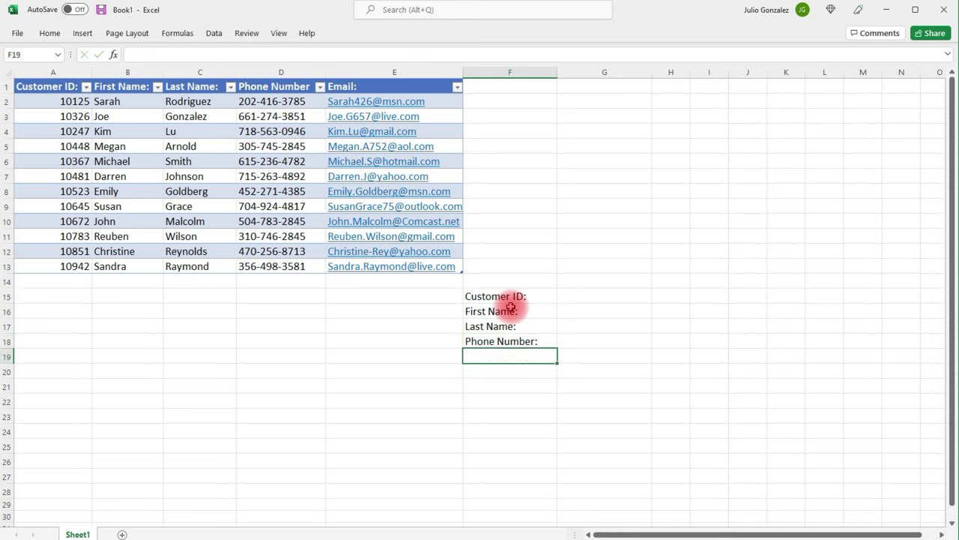
text(Email:)
key(Return)
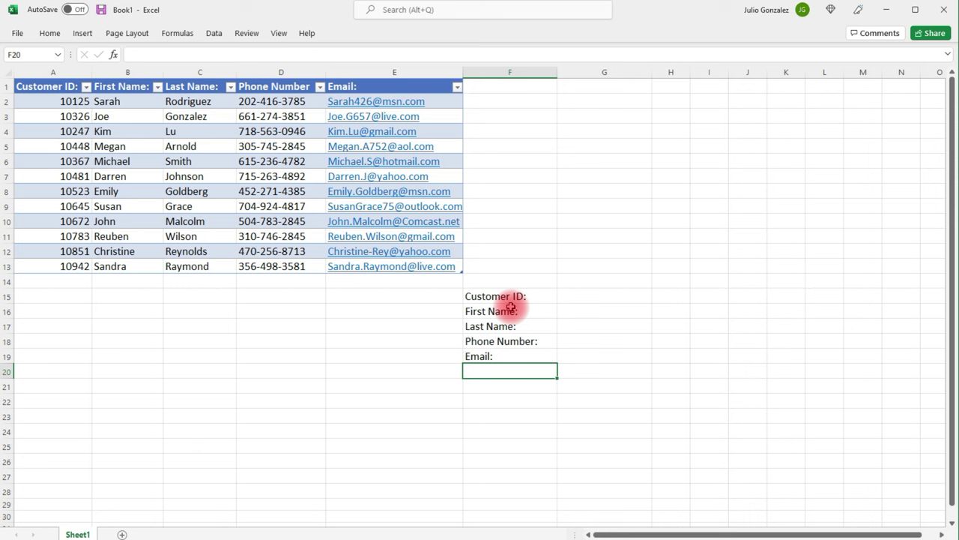
click(582, 314)
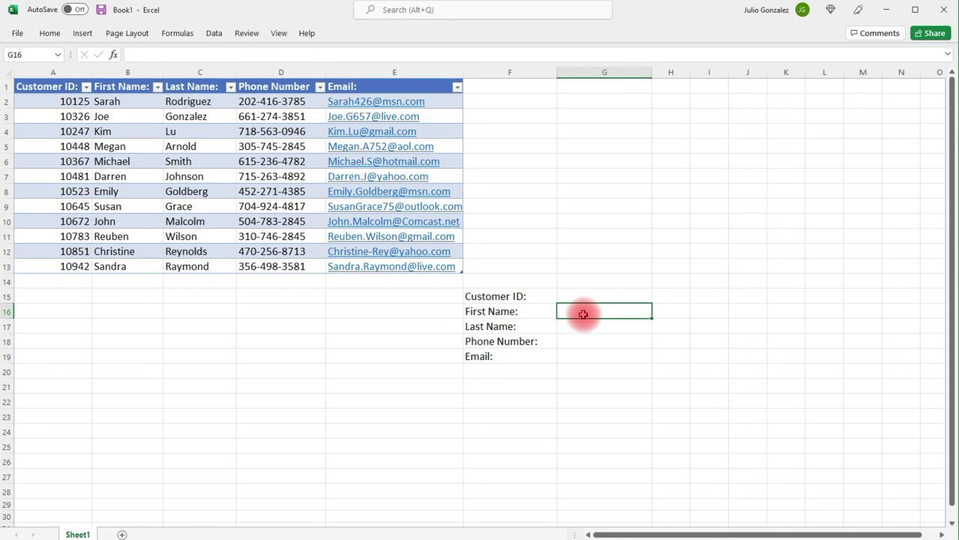
Begin a VLOOKUP in G16 with G15 as the lookup value and the customer table A1:E13 as range
text(=vlook)
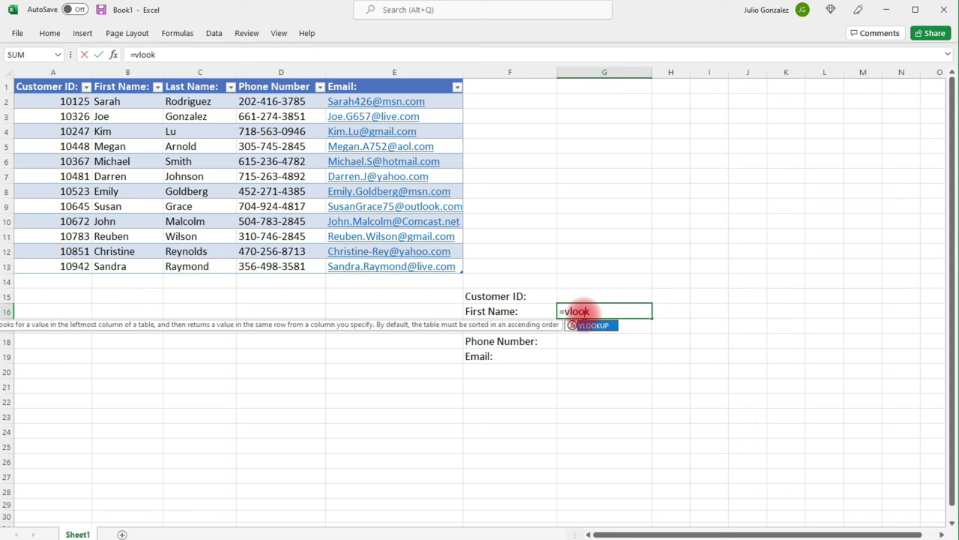
text(up()
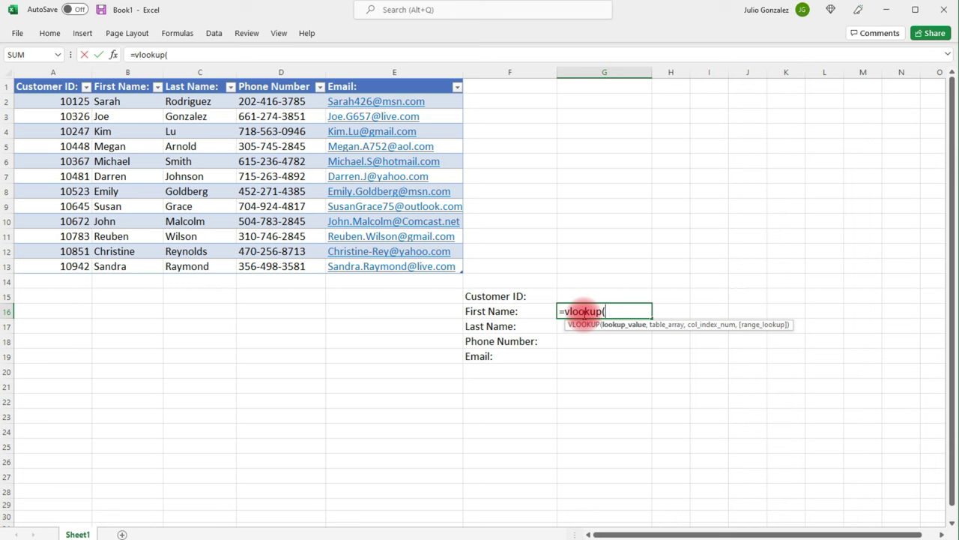
click(585, 297)
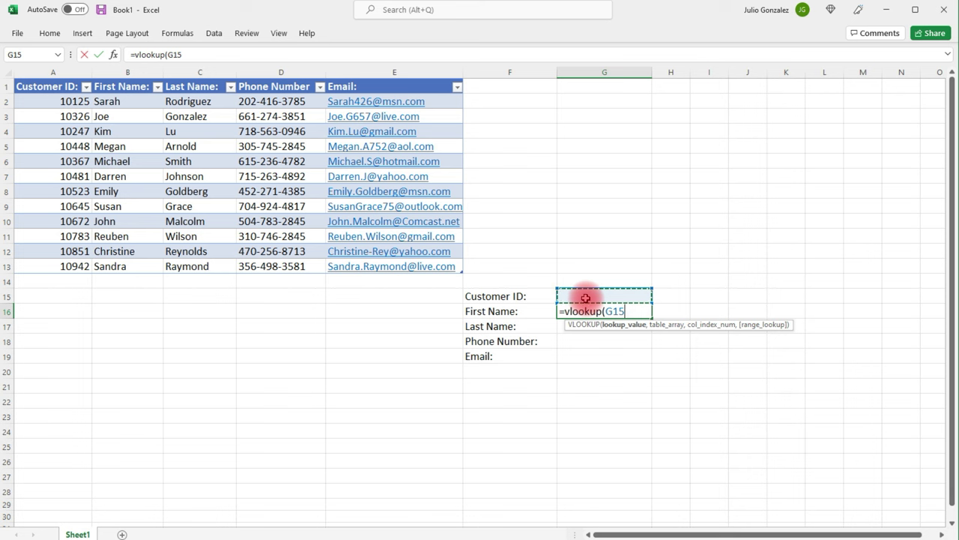
text(,)
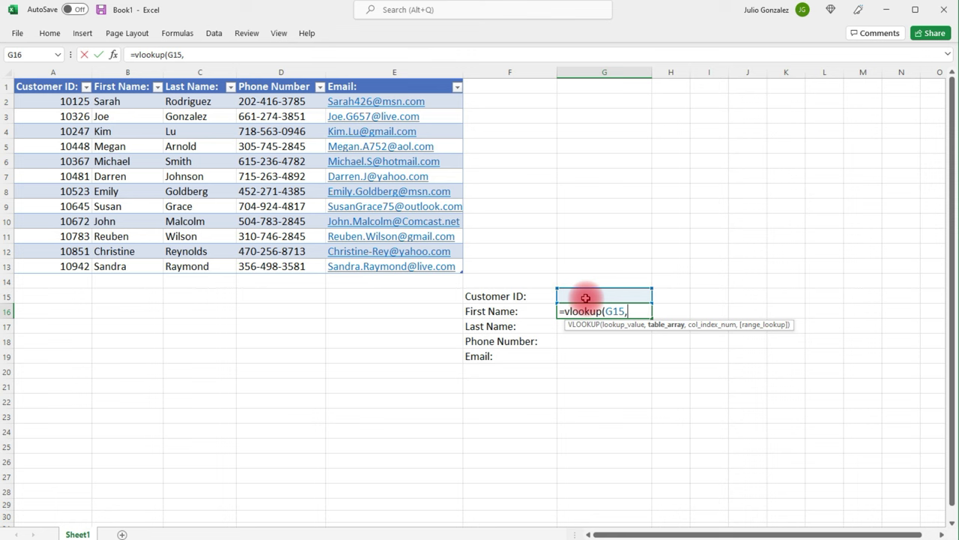
drag(22, 90, 325, 272)
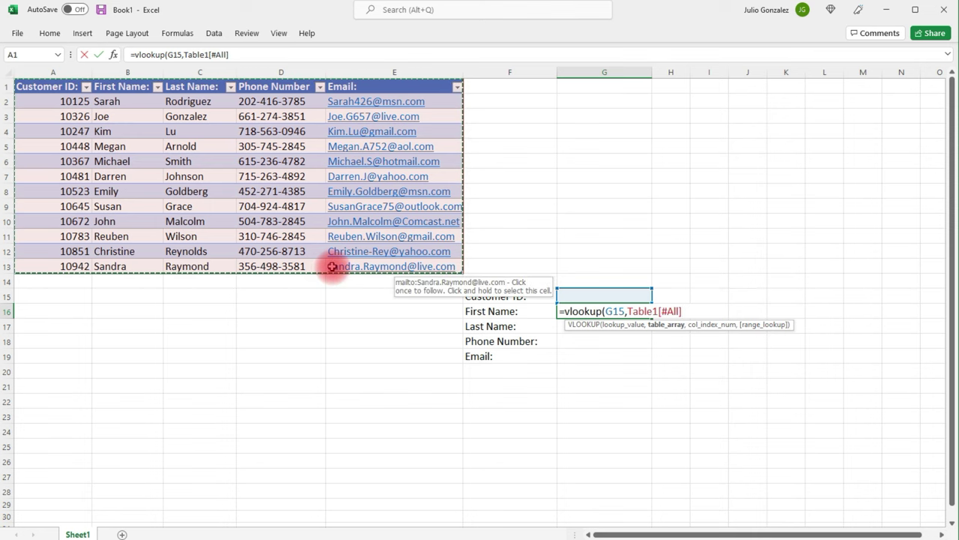
Complete G16 as =vlookup(G15,Table1[#All],2,false), returning column 2 with exact match
text(,)
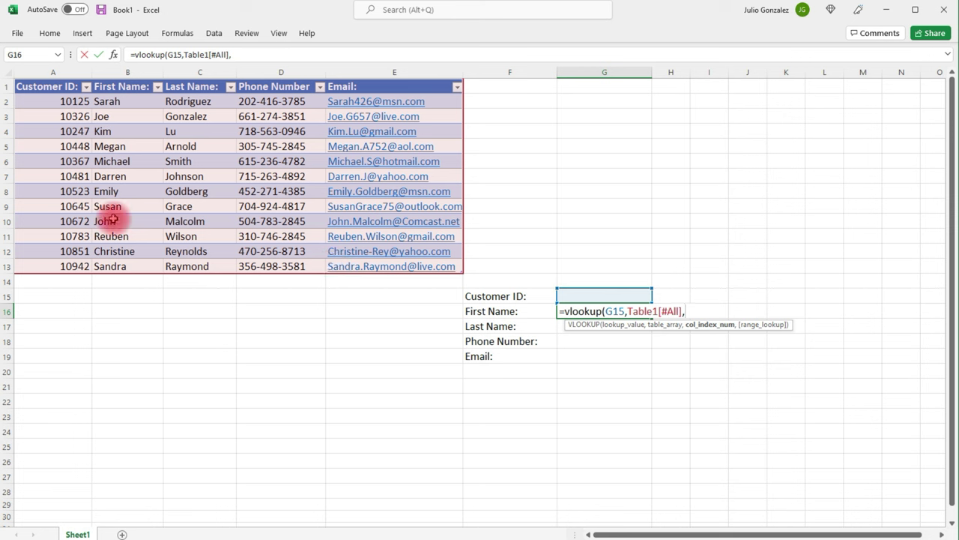
text(2)
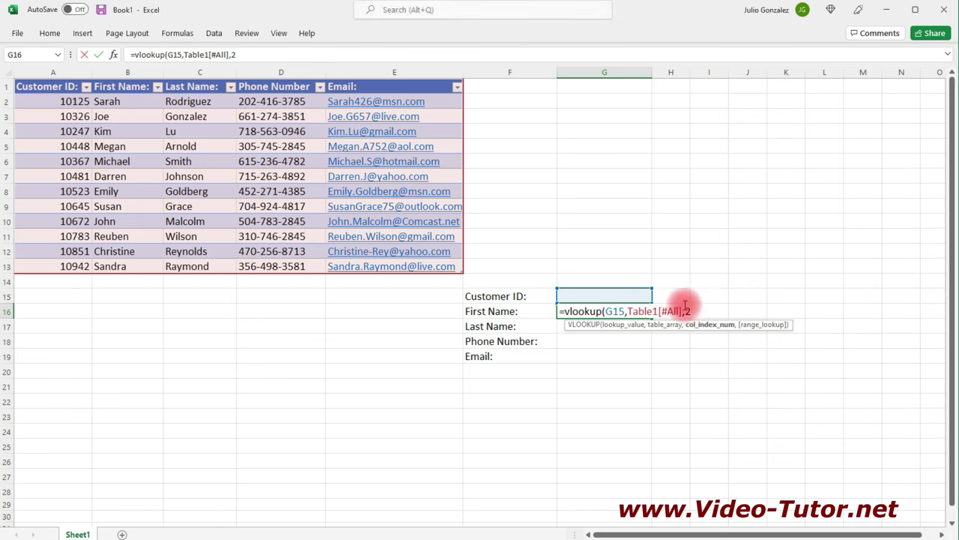
text(,)
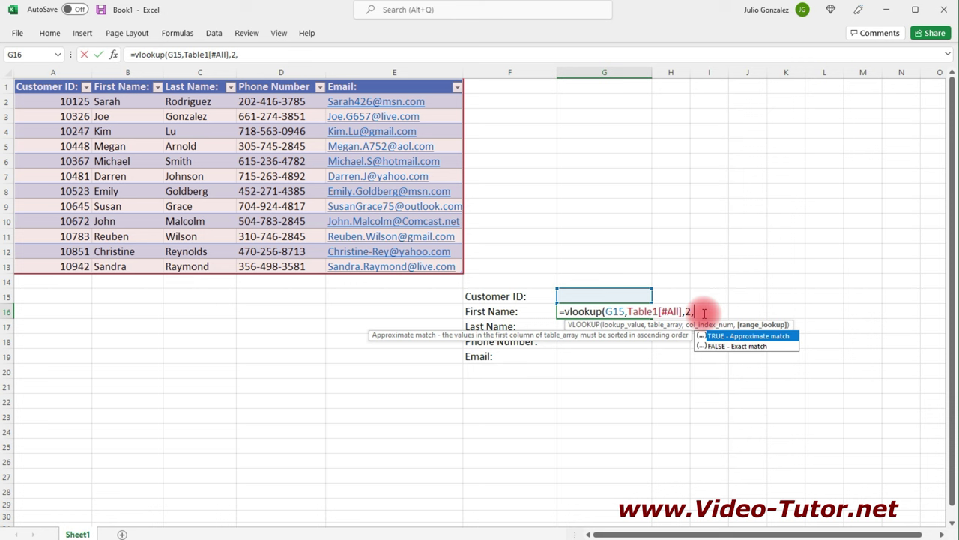
text(false))
key(Return)
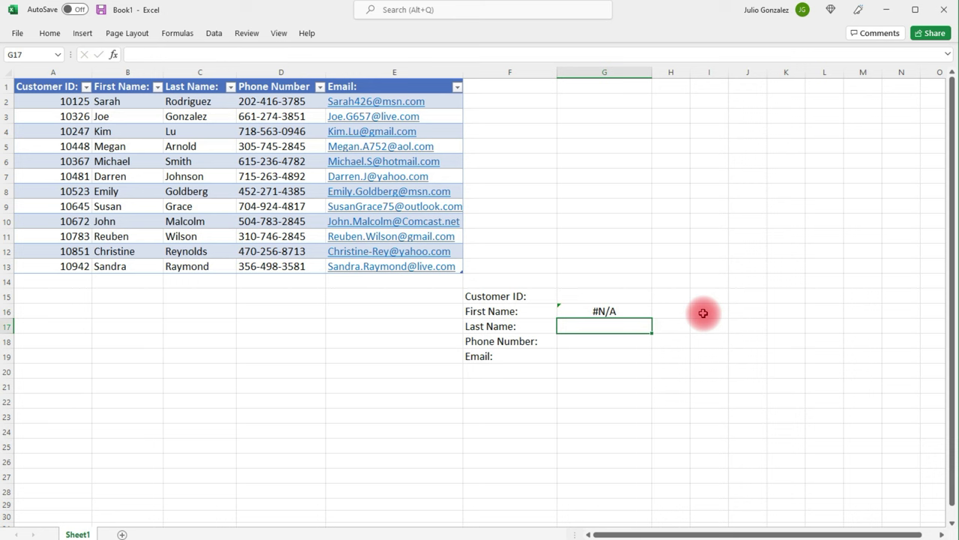
click(619, 299)
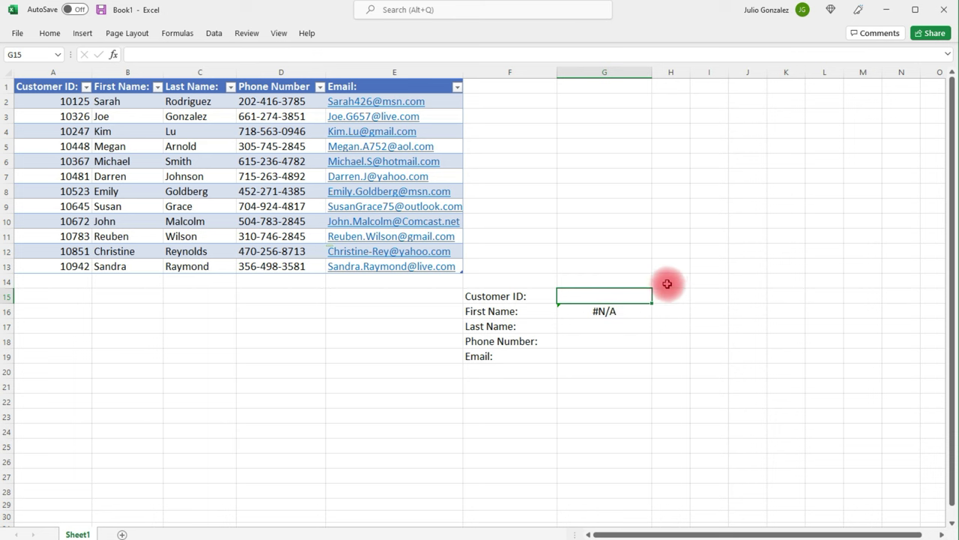
Enter the first customer's ID from the table in G15 to test the First Name lookup
text(10)
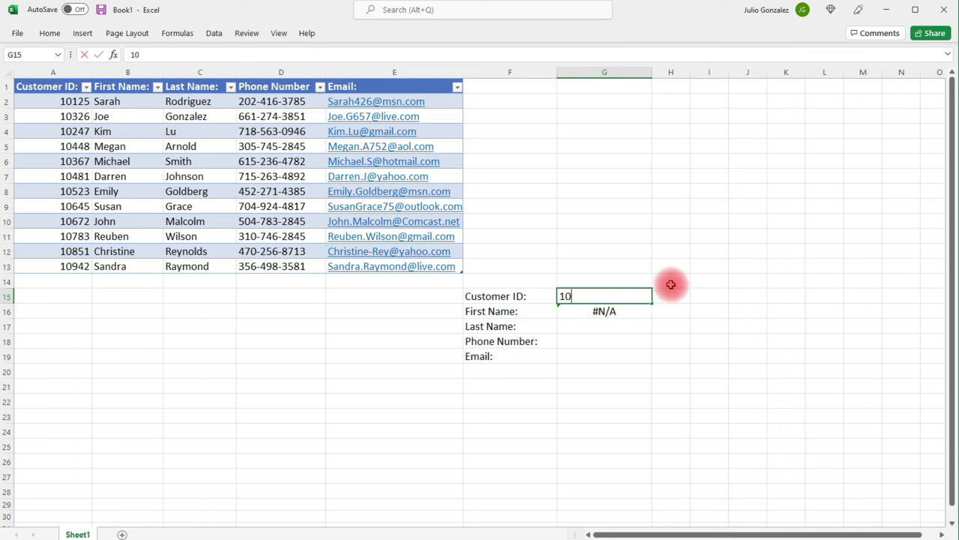
text(125)
key(Return)
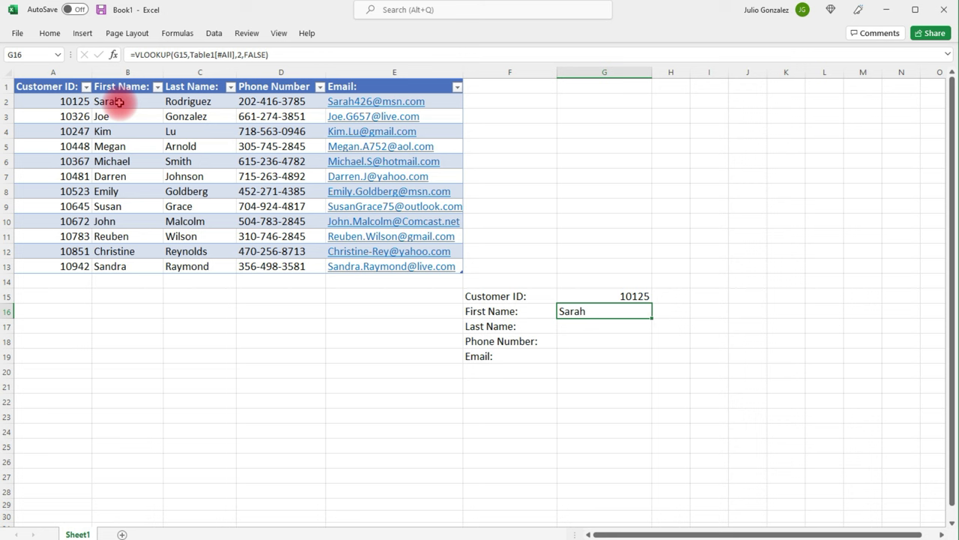
click(604, 329)
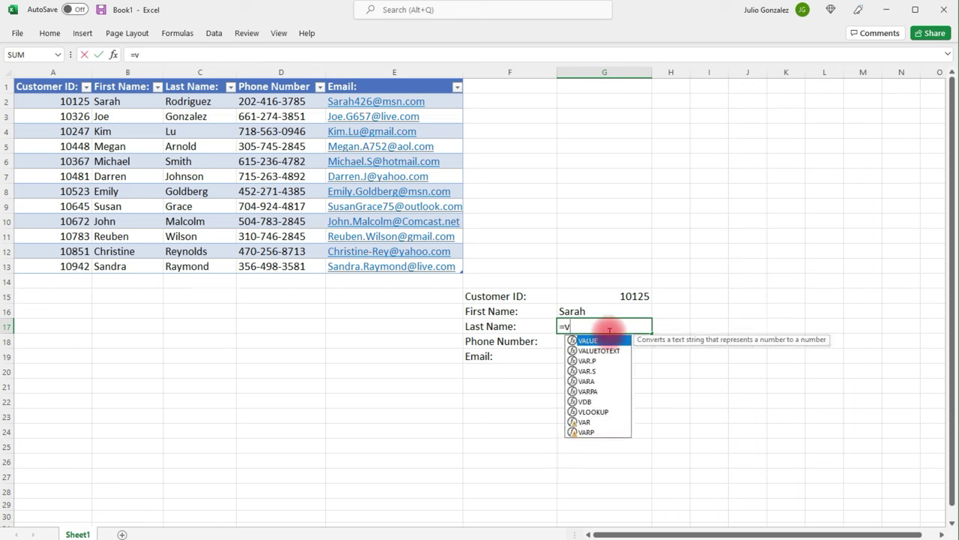
Enter =vlookup(G15,Table1[#All],3,false) in G17 to return the customer's last name
text(lookup()
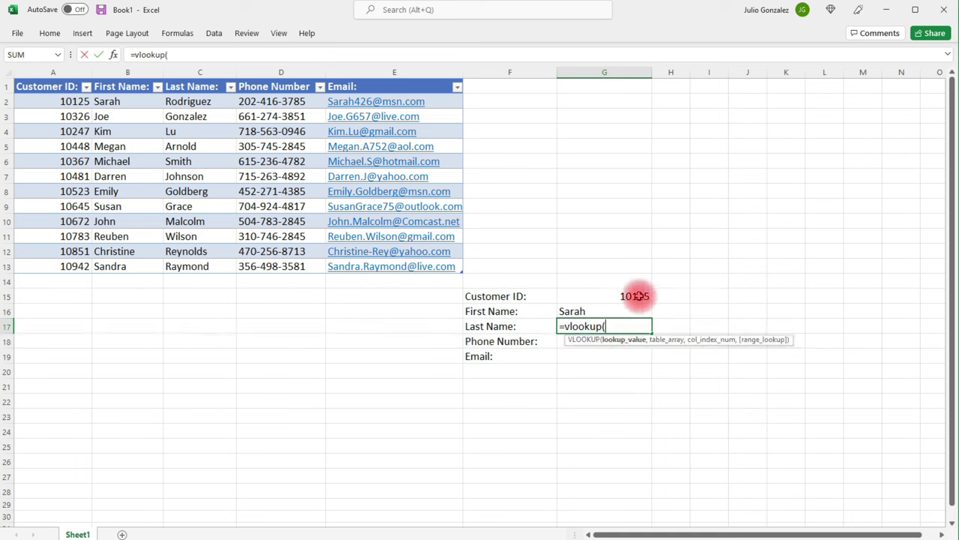
click(636, 296)
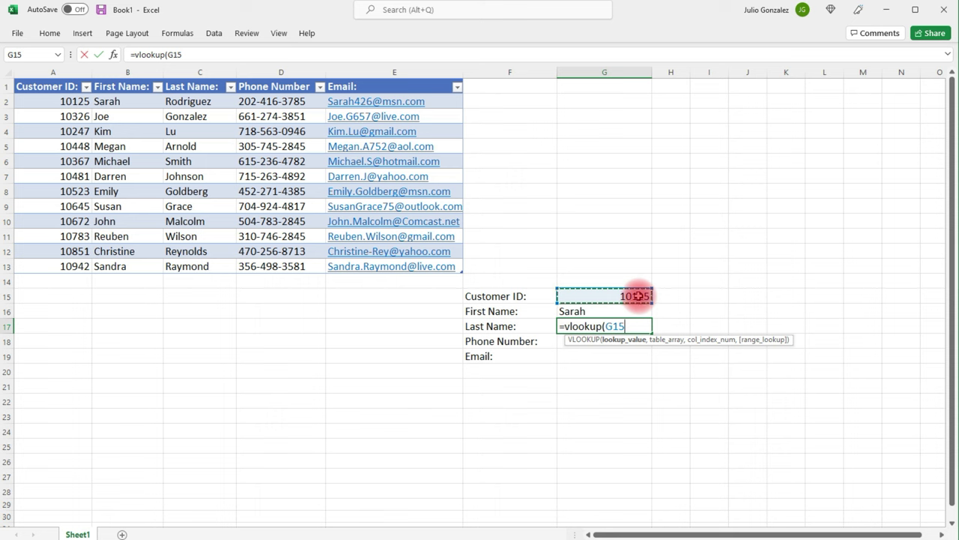
text(,)
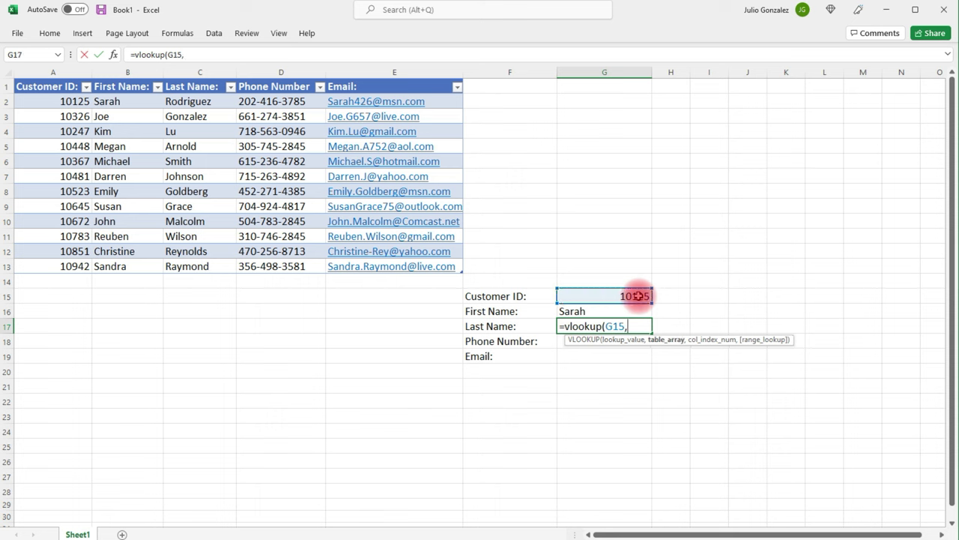
drag(57, 86, 393, 266)
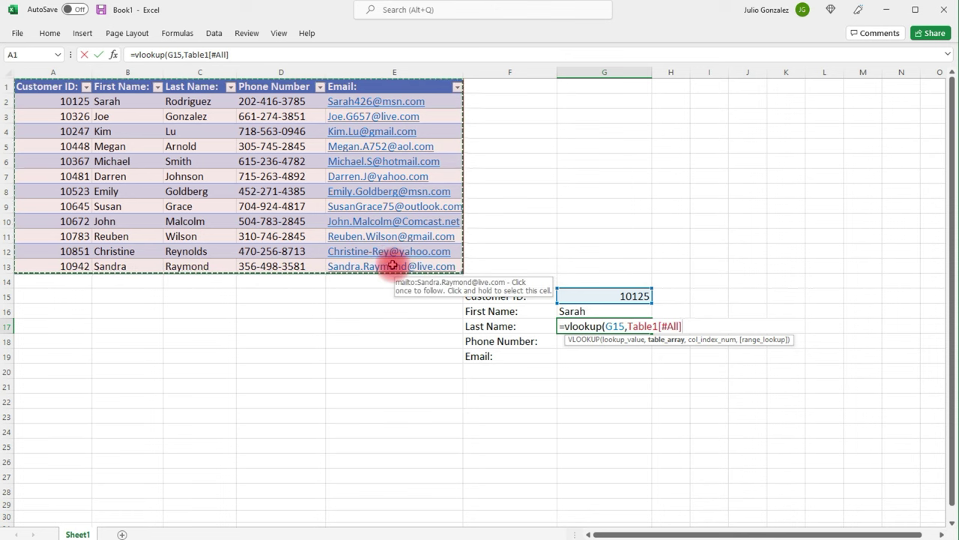
text(,)
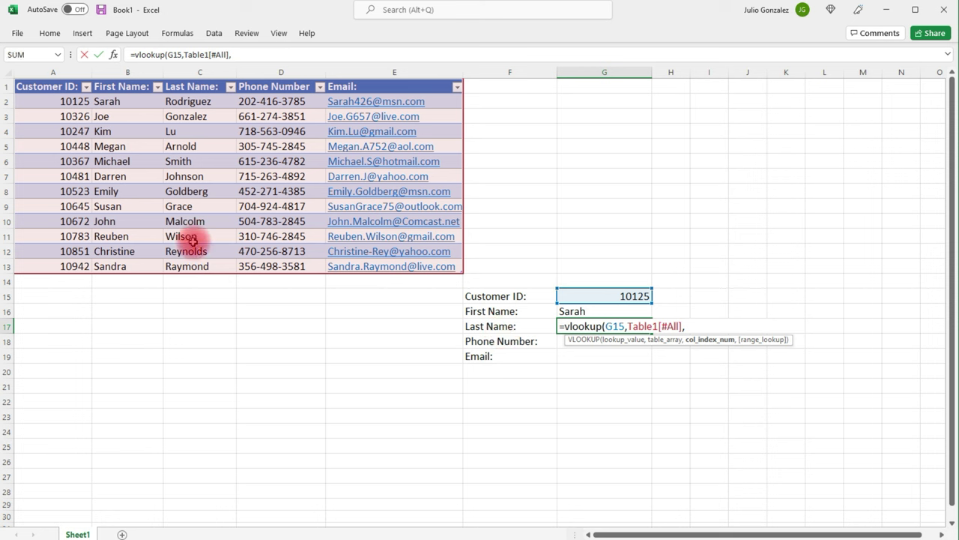
text(3,)
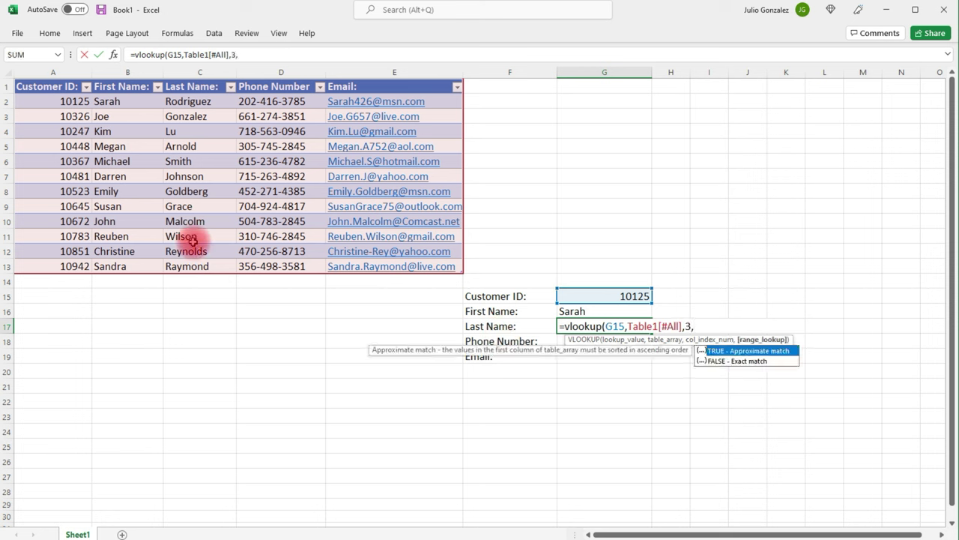
text(false))
key(Return)
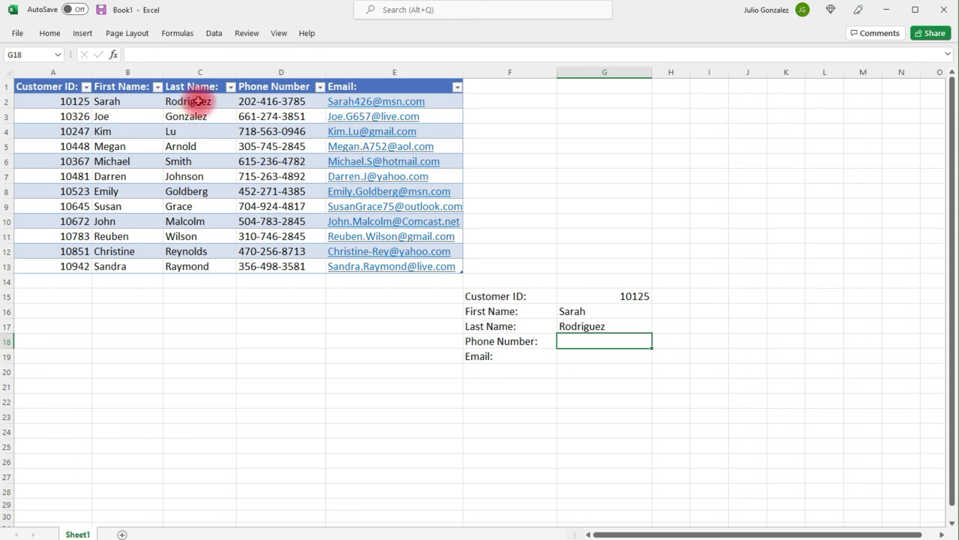
Enter =vlookup(G15,Table1[#All],4,false) in G18 to return the phone number
text(=)
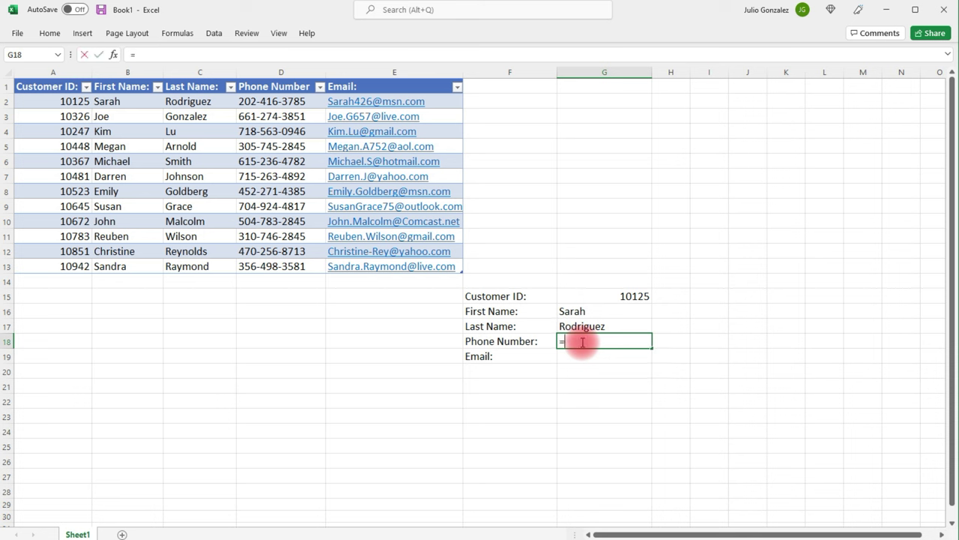
text(vlookup()
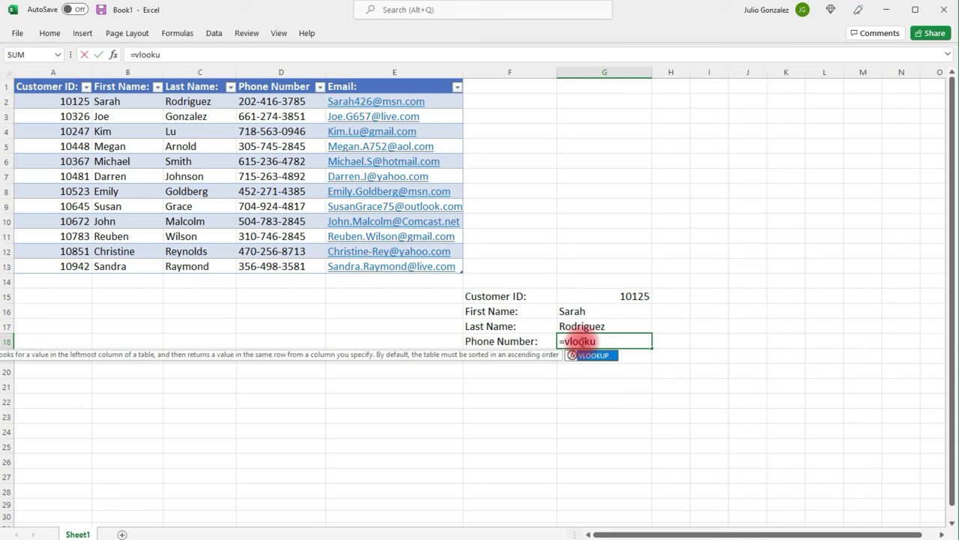
click(608, 296)
text(,)
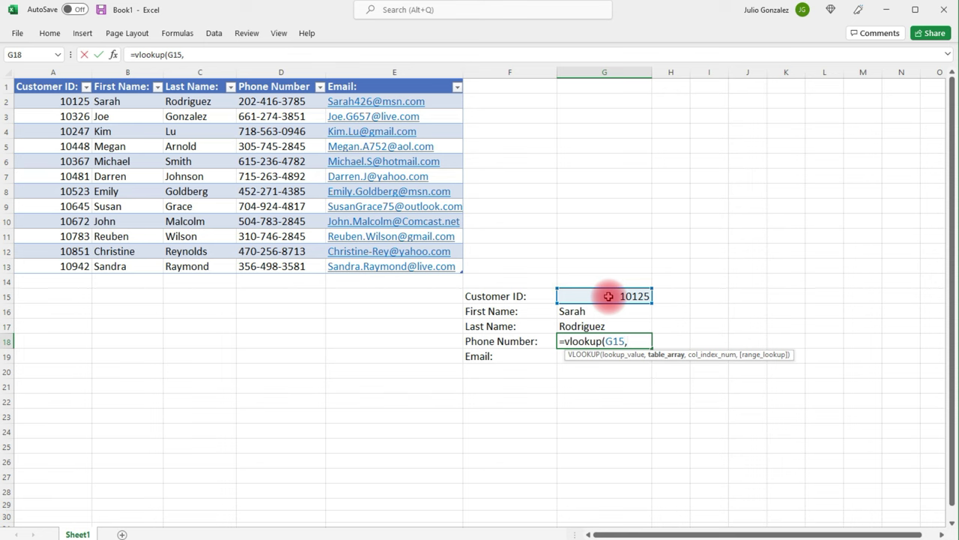
click(73, 90)
drag(72, 90, 391, 257)
text(,)
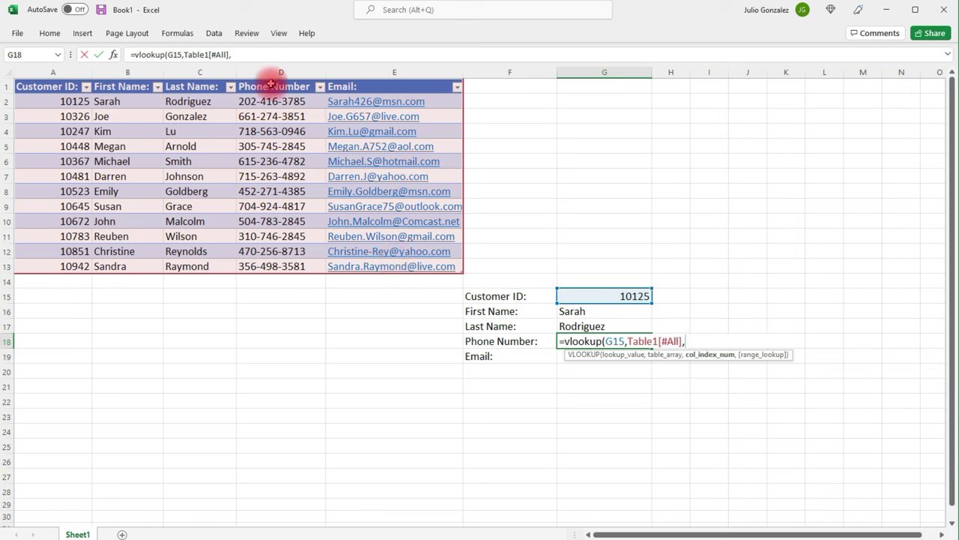
text(4,)
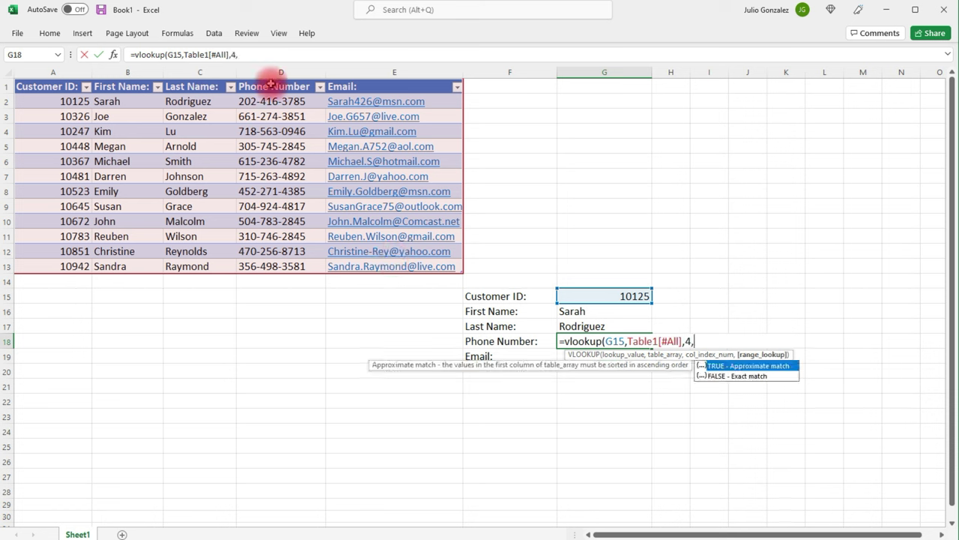
text(false)
key(Return)
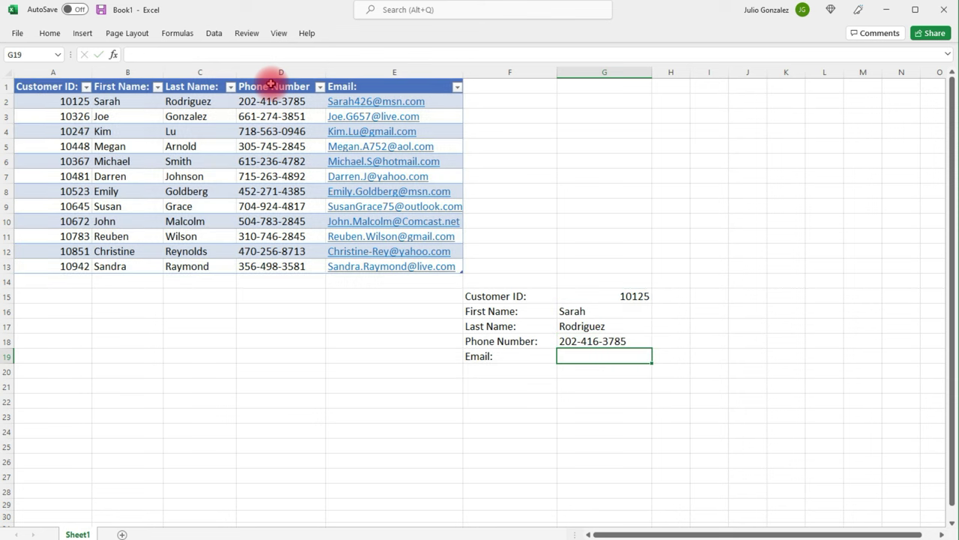
text(=vlookup)
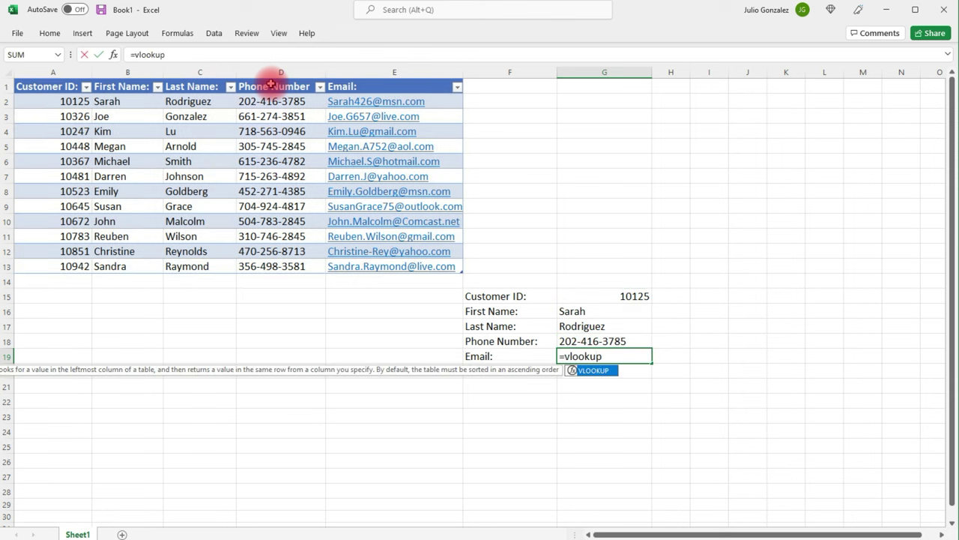
text(()
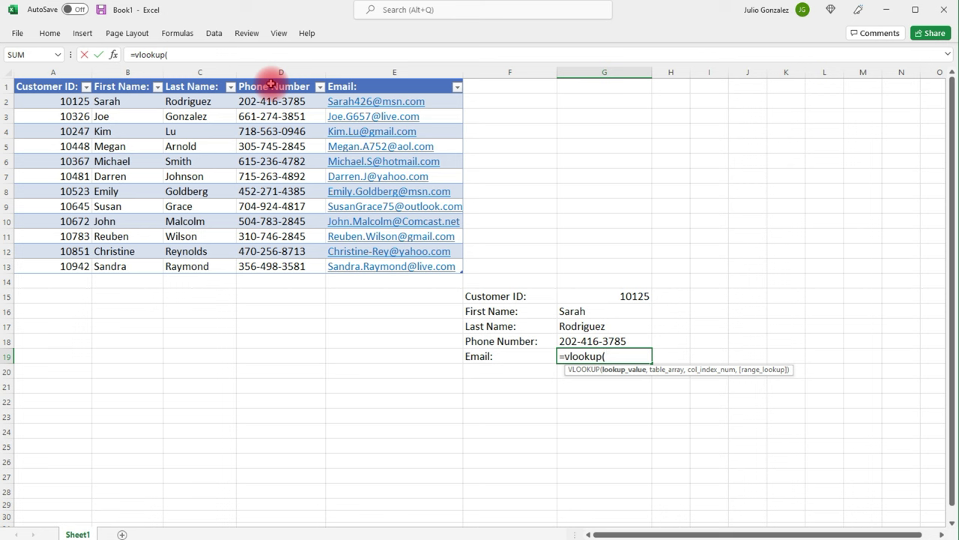
Complete =vlookup(G15,Table1[#All],5,false) in G19 and widen column G to fit the email
key(Up)
key(Up)
key(Up)
key(Up)
key(Up)
key(Up)
key(Up)
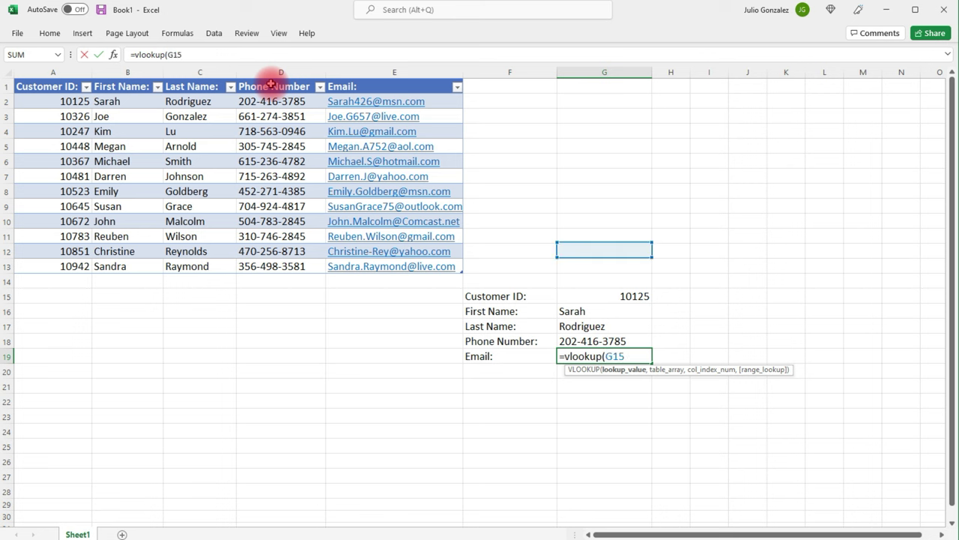
key(Down)
key(Down)
key(Down)
text(,)
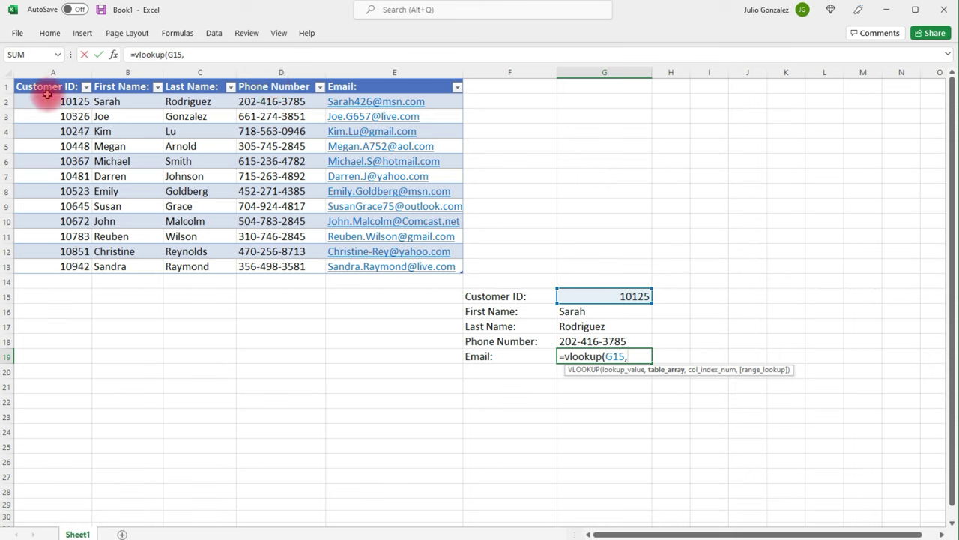
drag(43, 86, 359, 262)
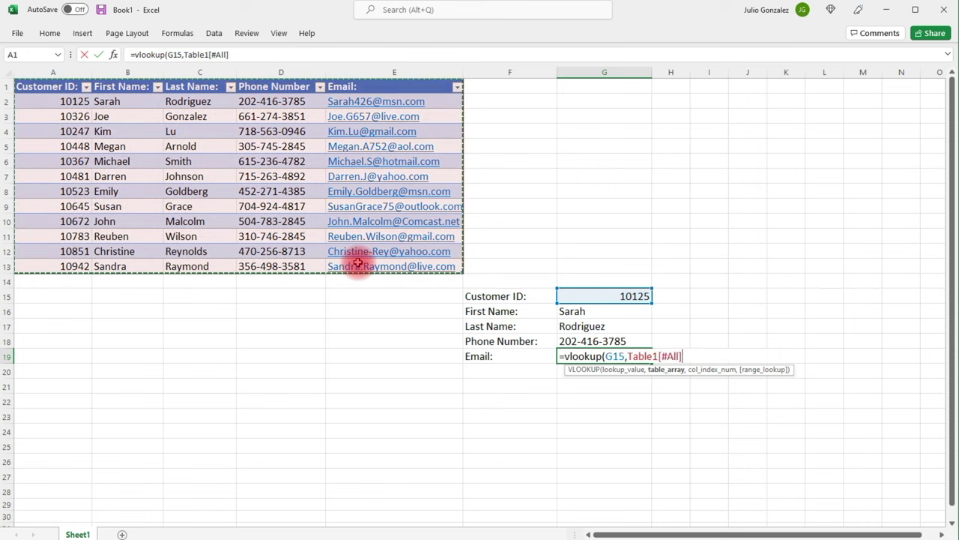
text(,5)
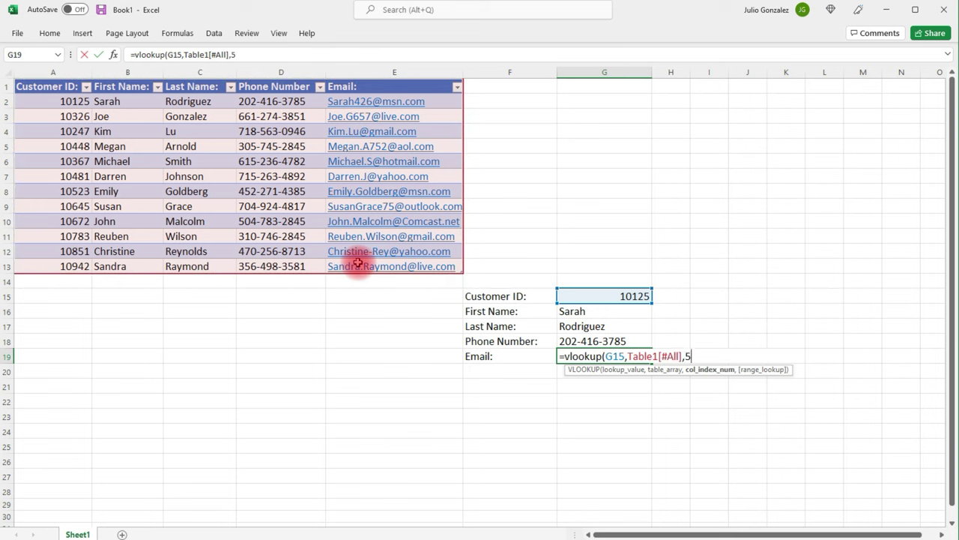
text(,false))
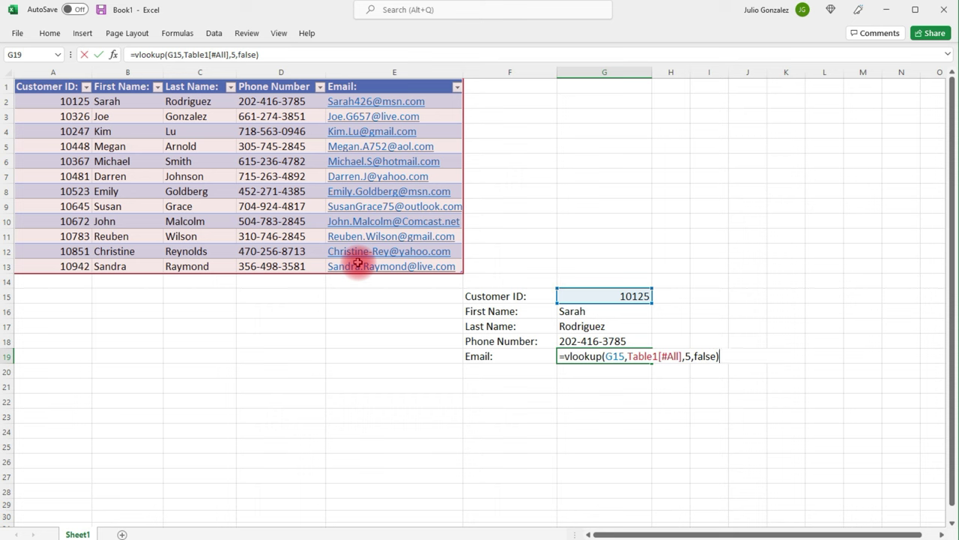
key(Return)
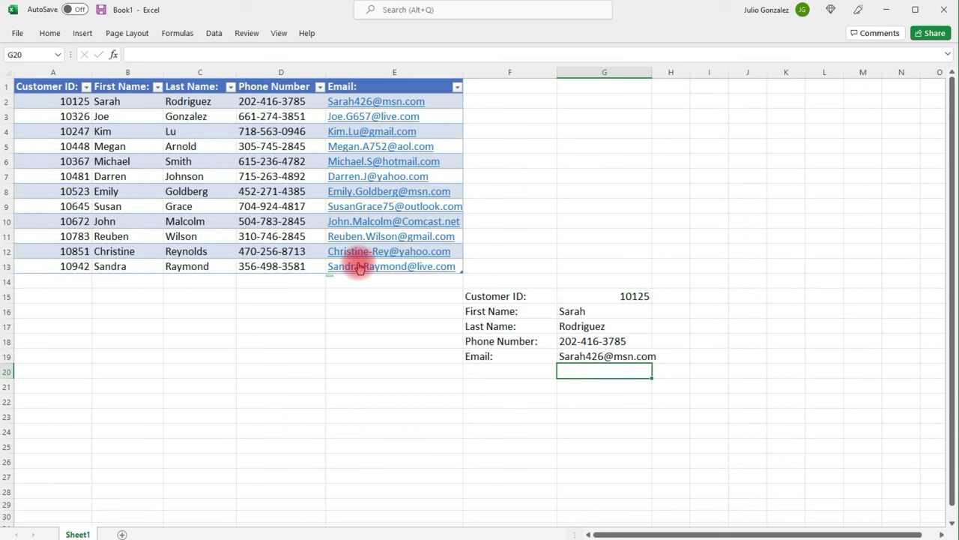
drag(652, 72, 667, 74)
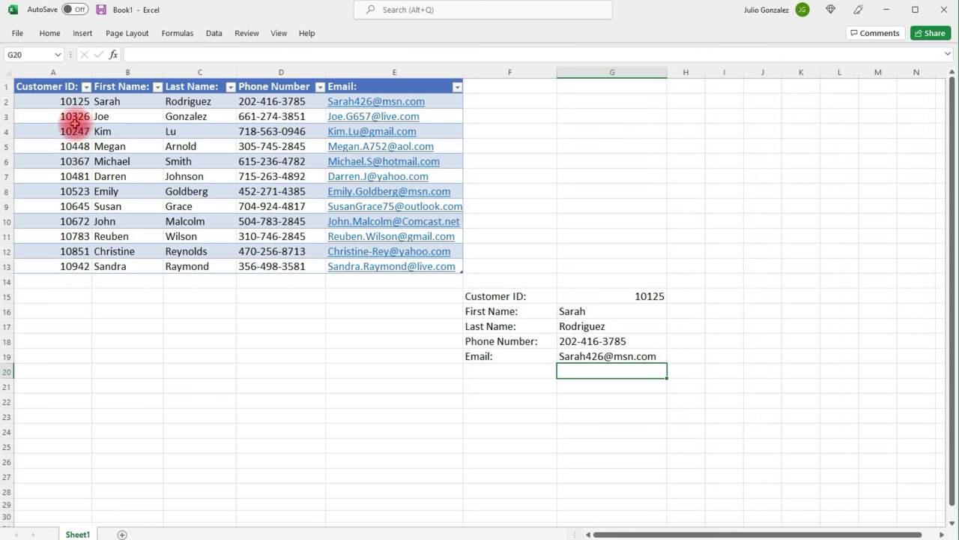
Test the panel by entering two different customer IDs in G15 and watching the fields update
click(646, 296)
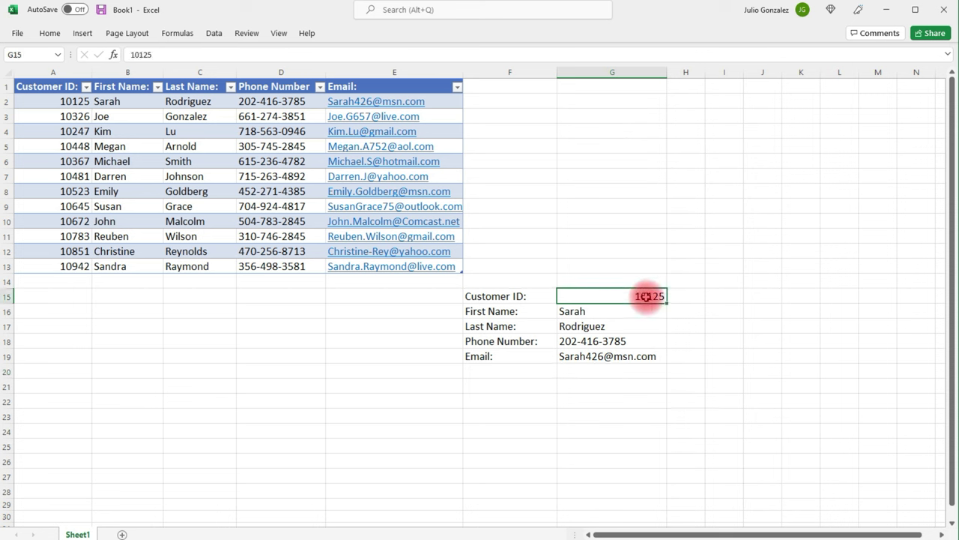
text(10)
text(31)
text(26)
key(Return)
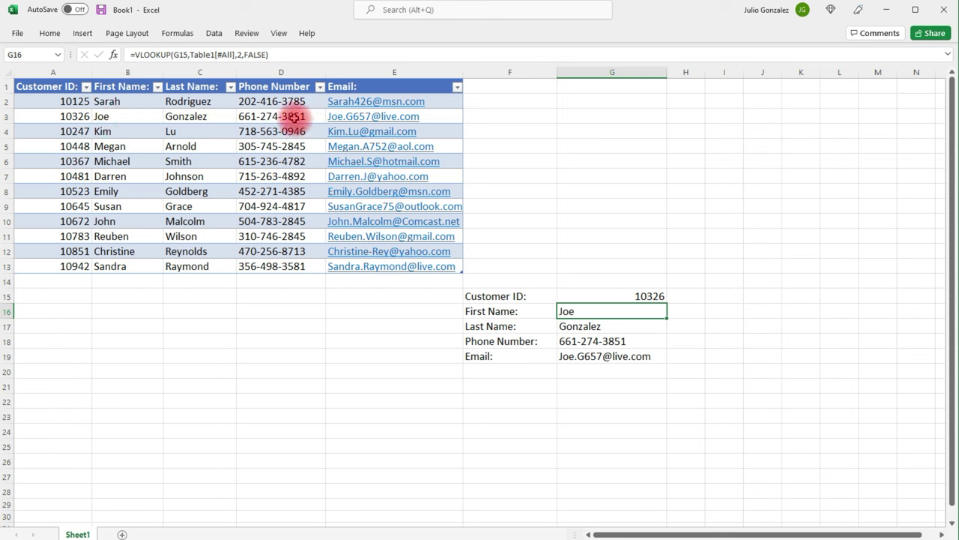
click(641, 296)
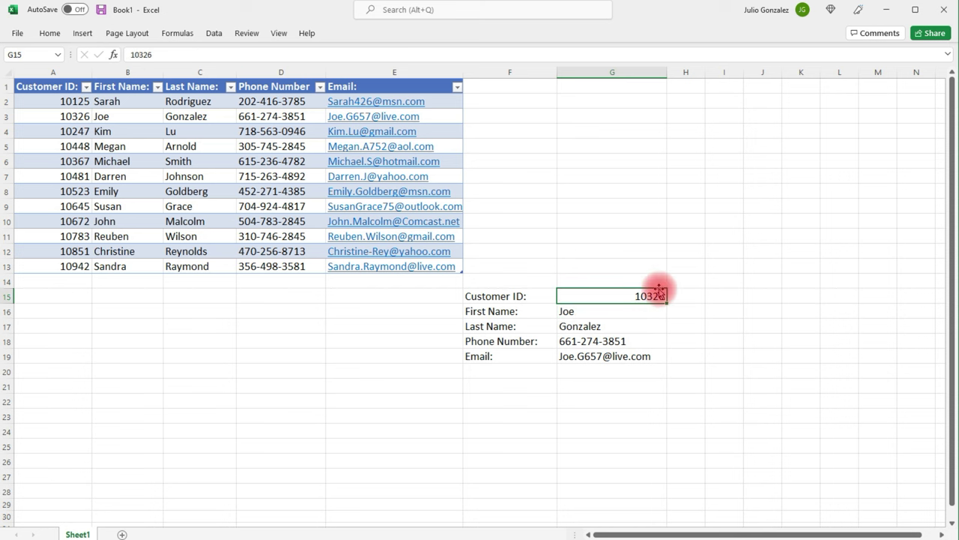
text(1)
key(BackSpace)
text(10367)
key(Return)
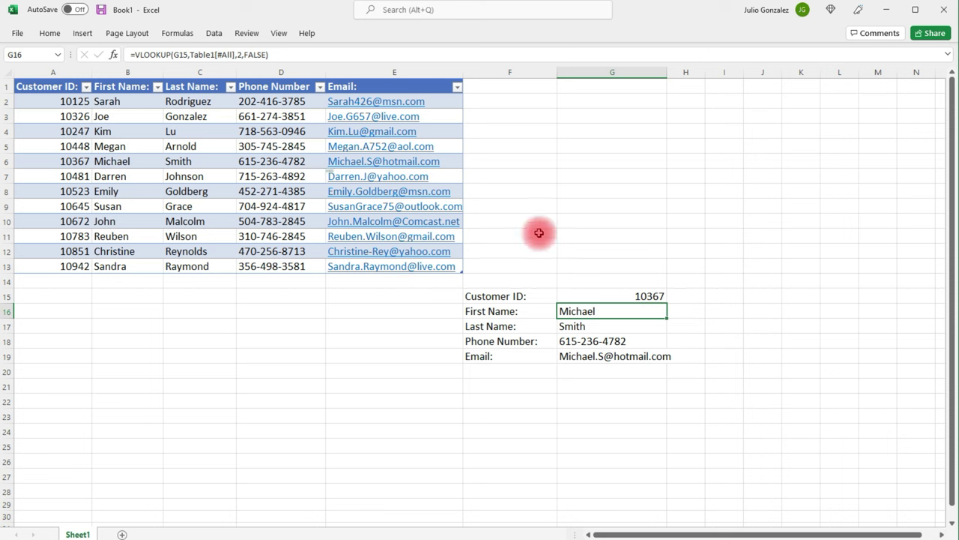
click(654, 296)
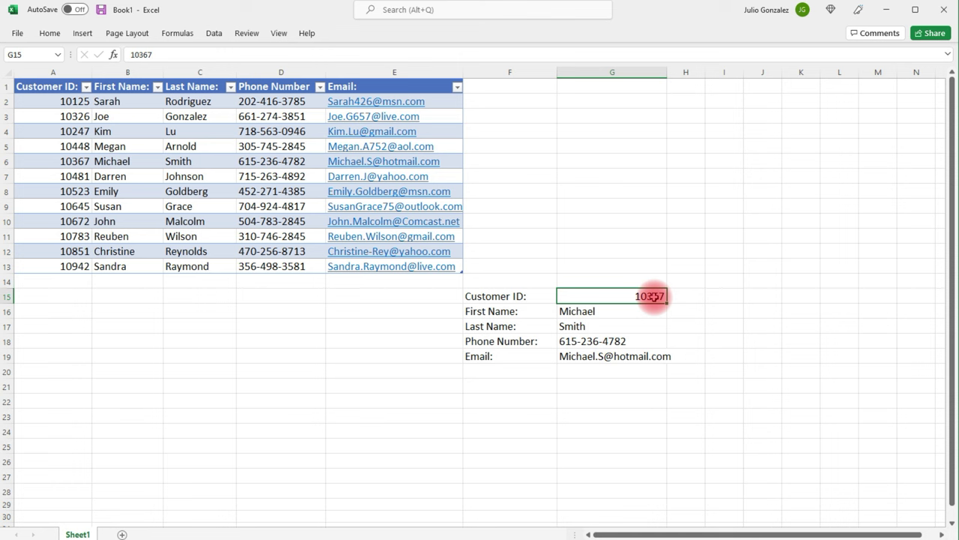
Enter two further customer IDs in G15 and check name, phone and email follow each
text(10645)
key(Return)
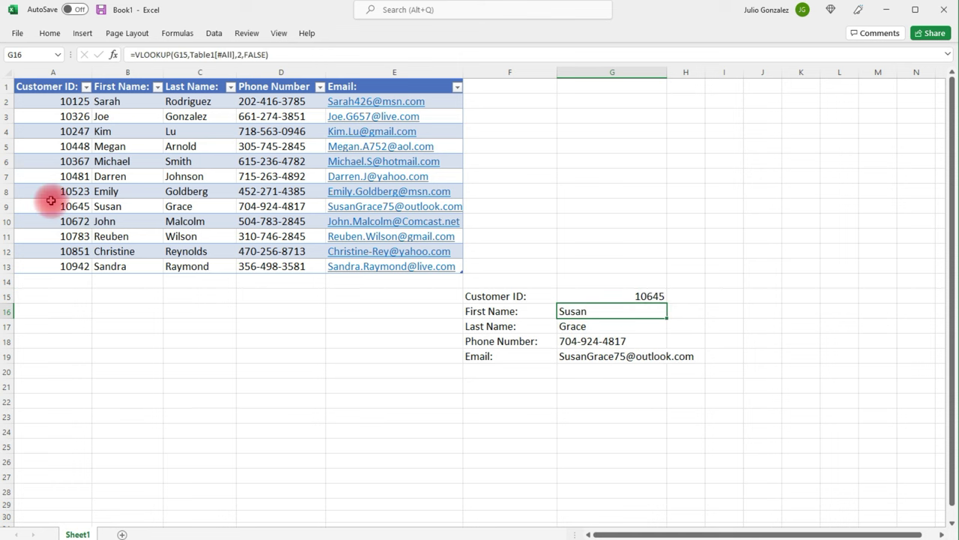
click(653, 295)
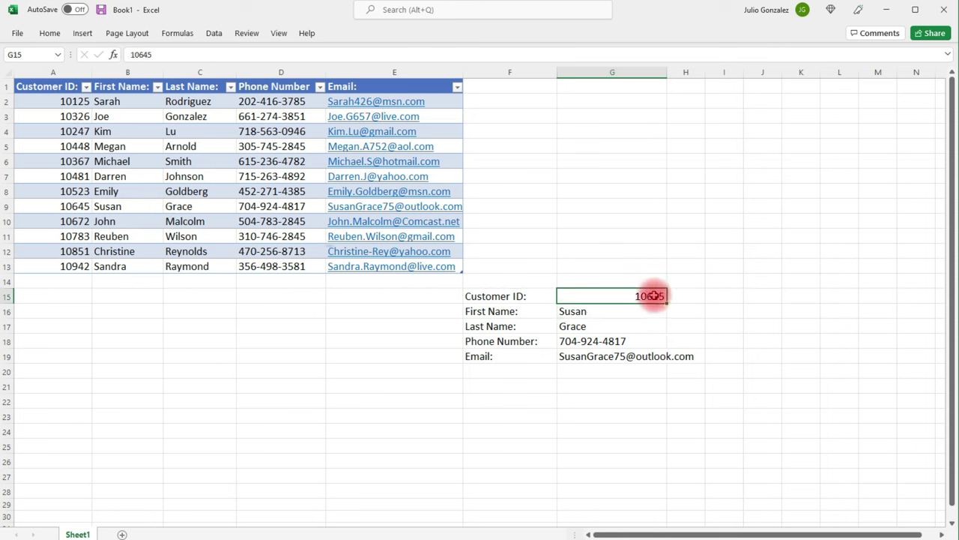
text(10851)
key(Return)
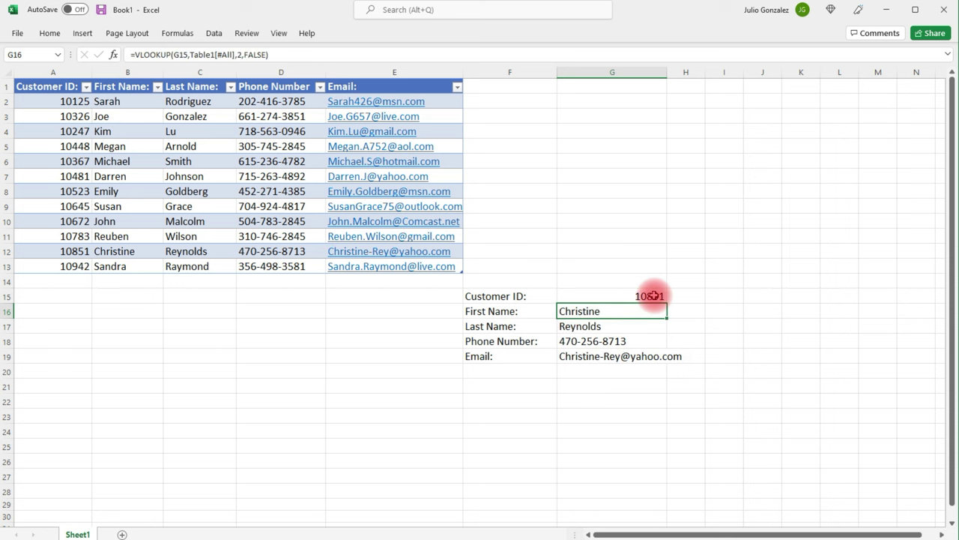